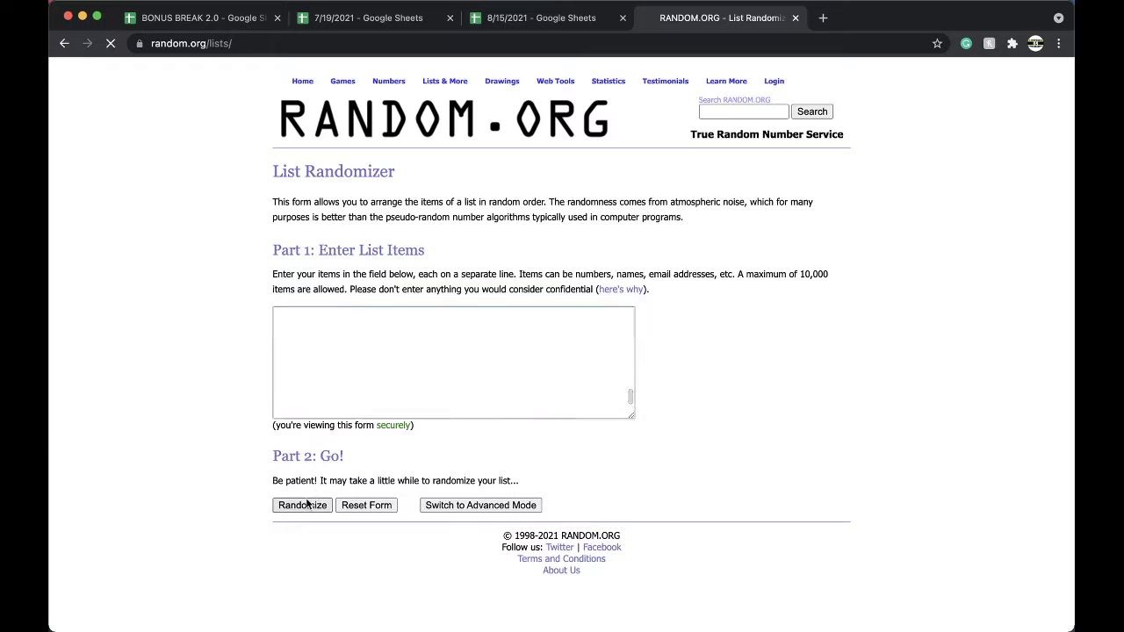
Re-randomize the list of pack numbers until it has been shuffled five times.
{"action": "scroll", "coordinate": [299, 510], "scroll_direction": "down", "scroll_amount": 10}
{"action": "left_click", "coordinate": [284, 540]}
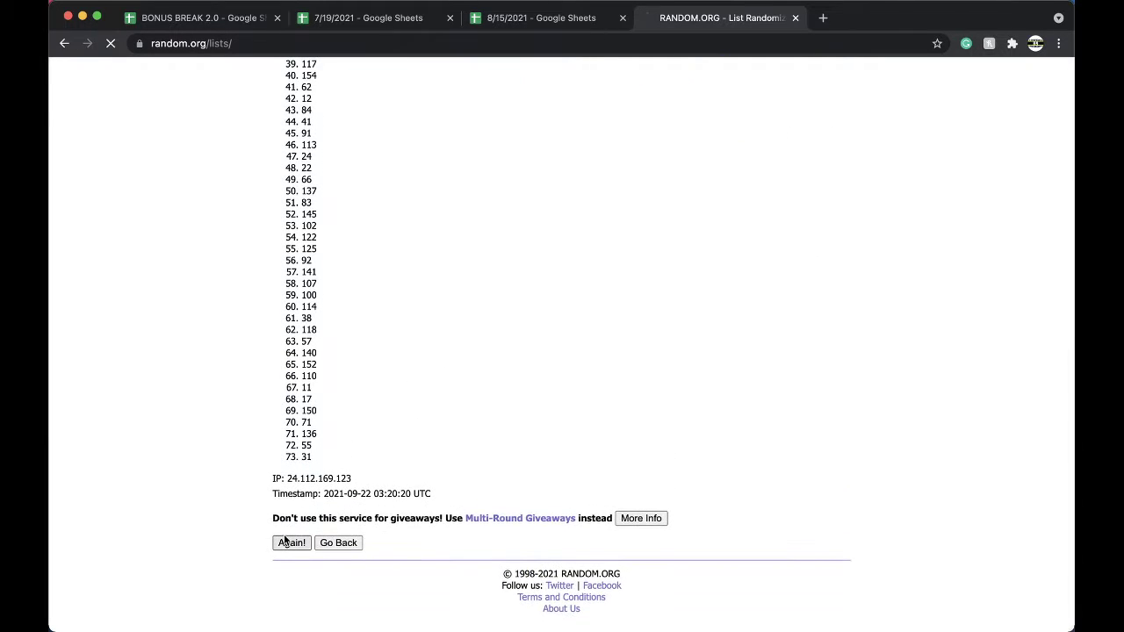
{"action": "left_click", "coordinate": [286, 542]}
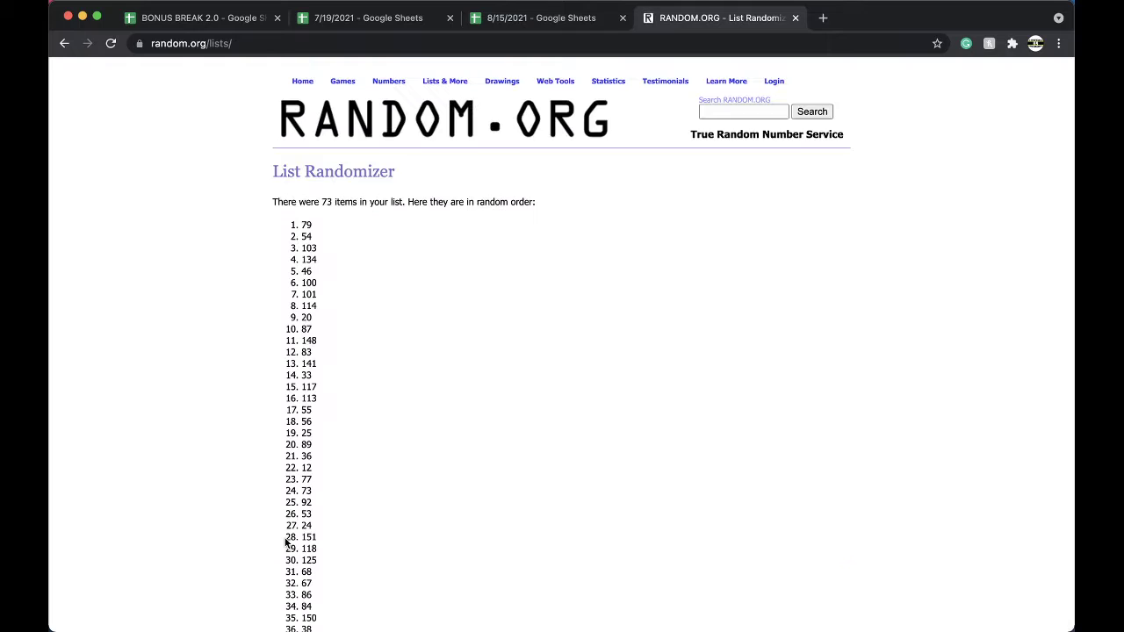
{"action": "scroll", "coordinate": [285, 542], "scroll_direction": "down", "scroll_amount": 5}
{"action": "scroll", "coordinate": [285, 542], "scroll_direction": "down", "scroll_amount": 5}
{"action": "left_click", "coordinate": [287, 541]}
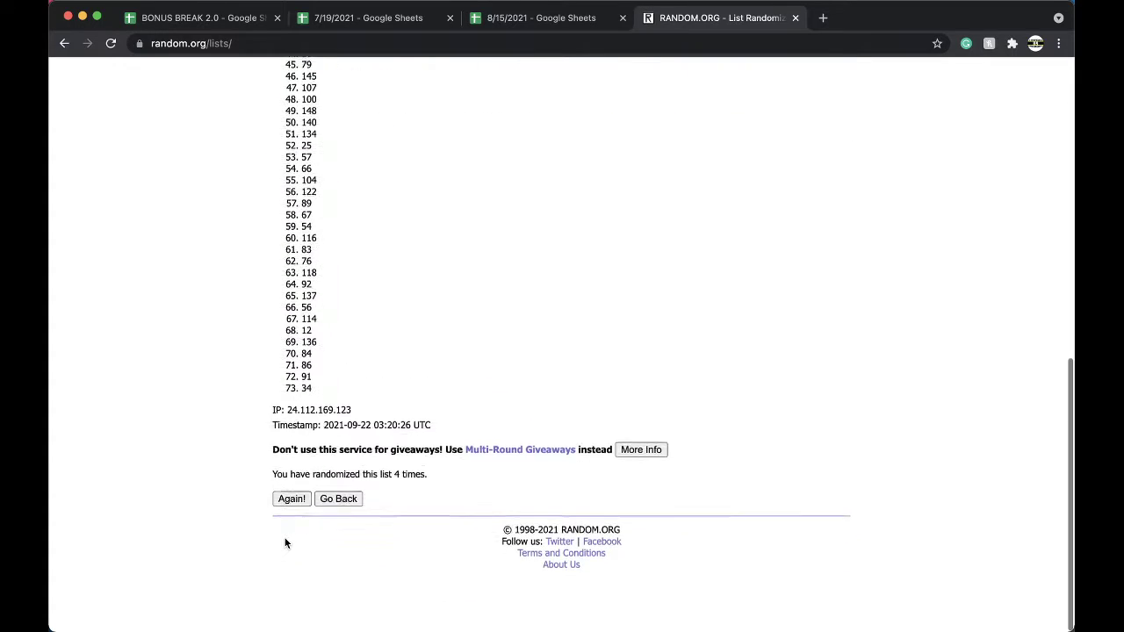
{"action": "left_click", "coordinate": [288, 542]}
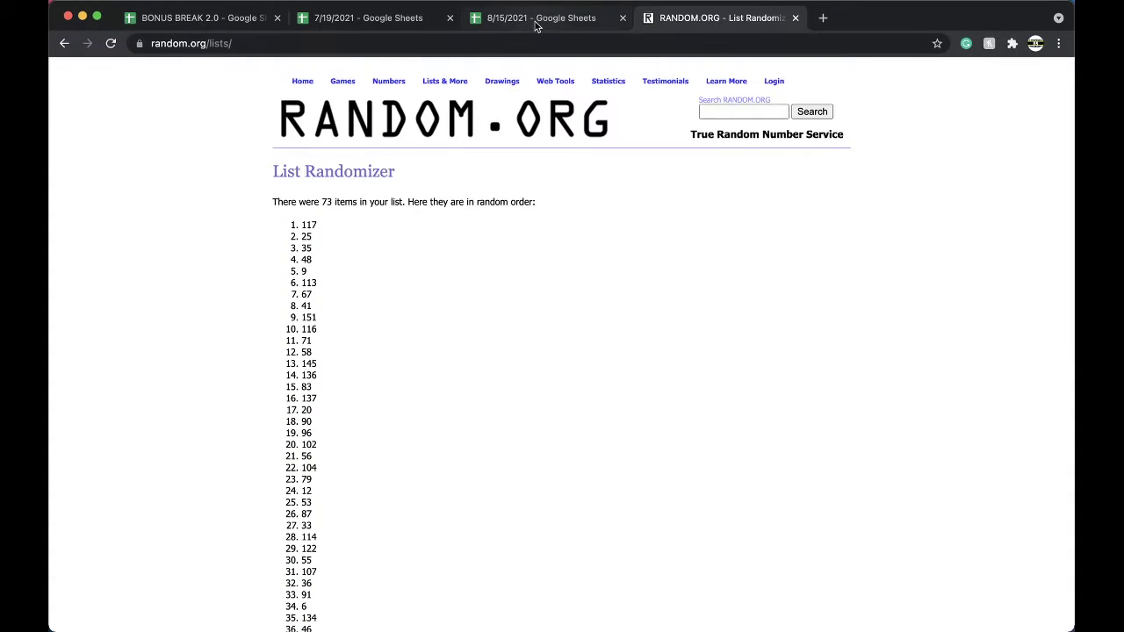
Switch to the 8/15/2021 spreadsheet and fill the cell containing 117 in column E with green.
{"action": "left_click", "coordinate": [538, 20]}
{"action": "scroll", "coordinate": [663, 373], "scroll_direction": "down", "scroll_amount": 10}
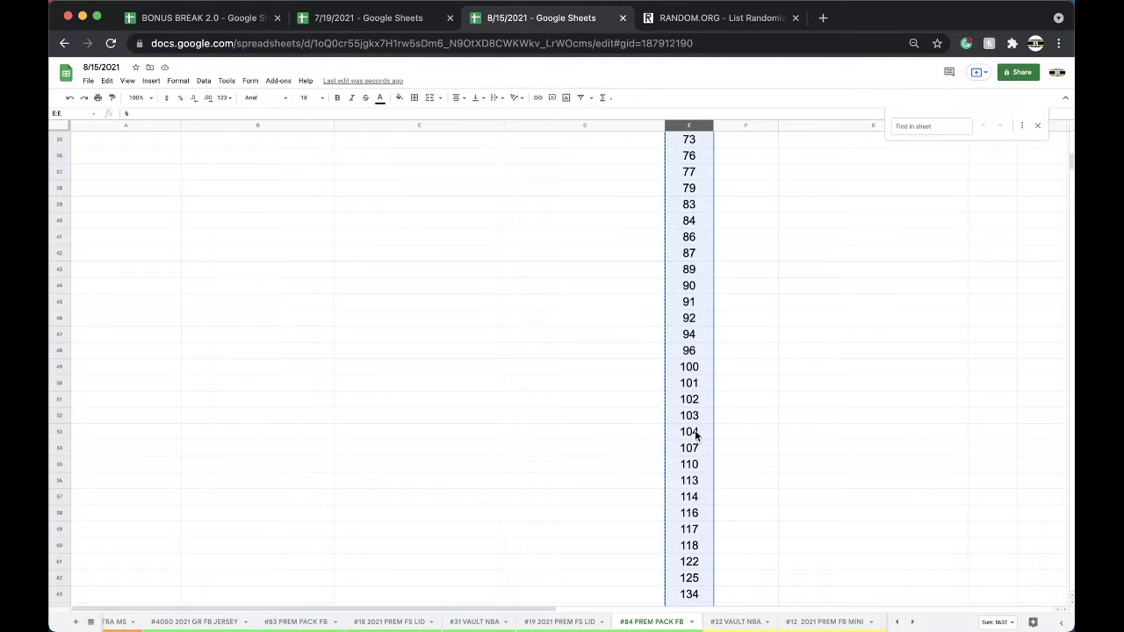
{"action": "left_click", "coordinate": [689, 528]}
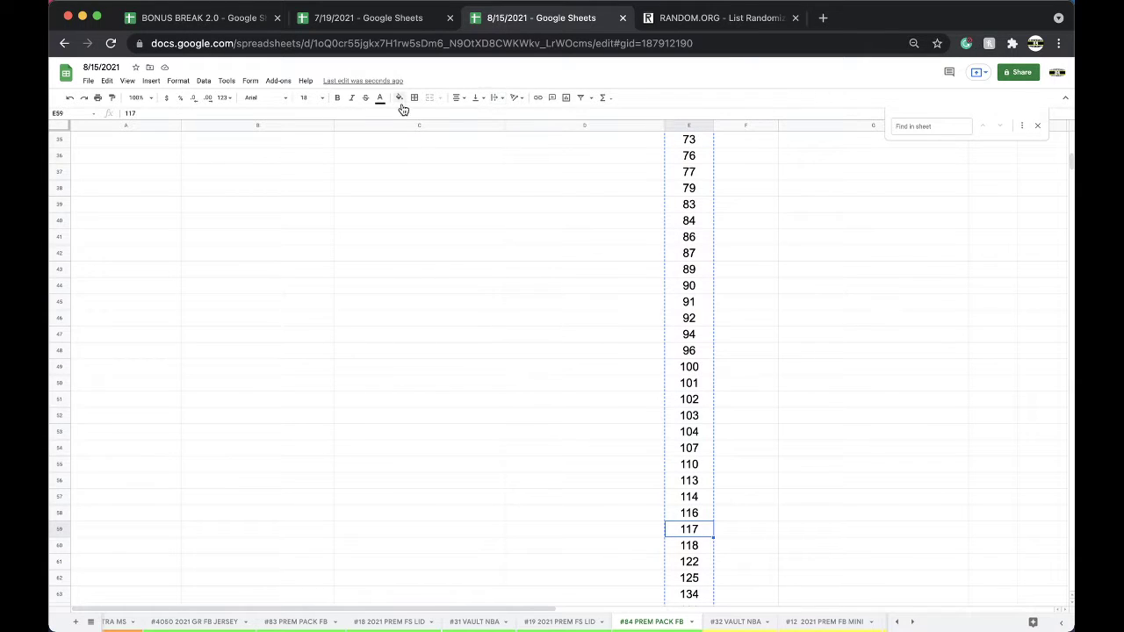
{"action": "left_click", "coordinate": [399, 98]}
{"action": "left_click", "coordinate": [443, 141]}
Duplicate the #84 PREM PACK FB sheet and rename the copy #85 PREM PACK FB.
{"action": "right_click", "coordinate": [615, 621]}
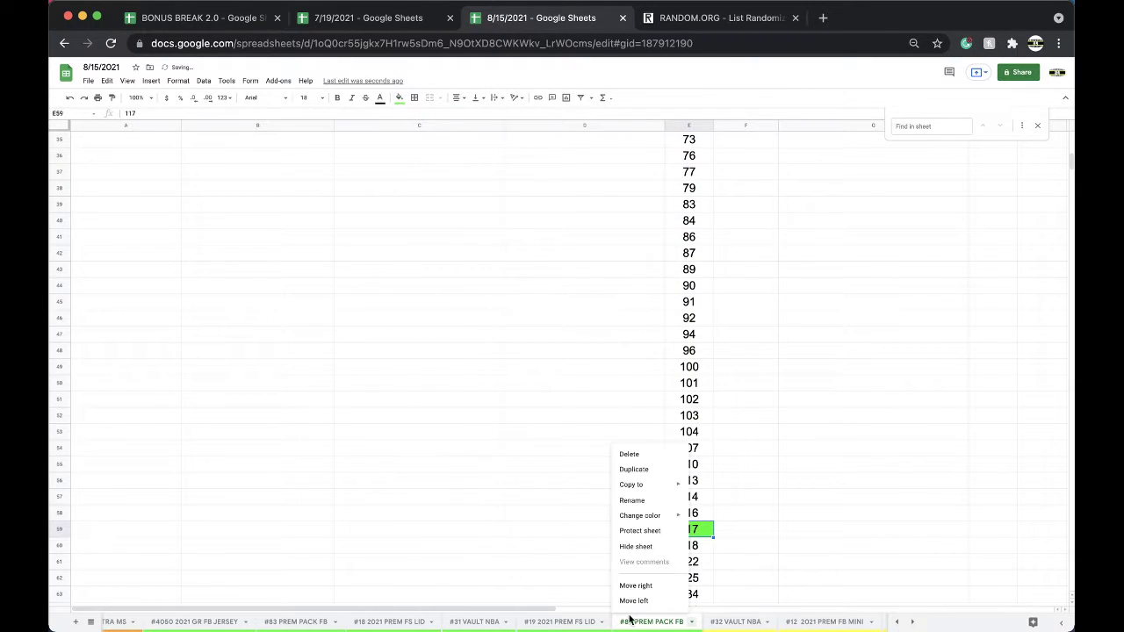
{"action": "left_click", "coordinate": [638, 470]}
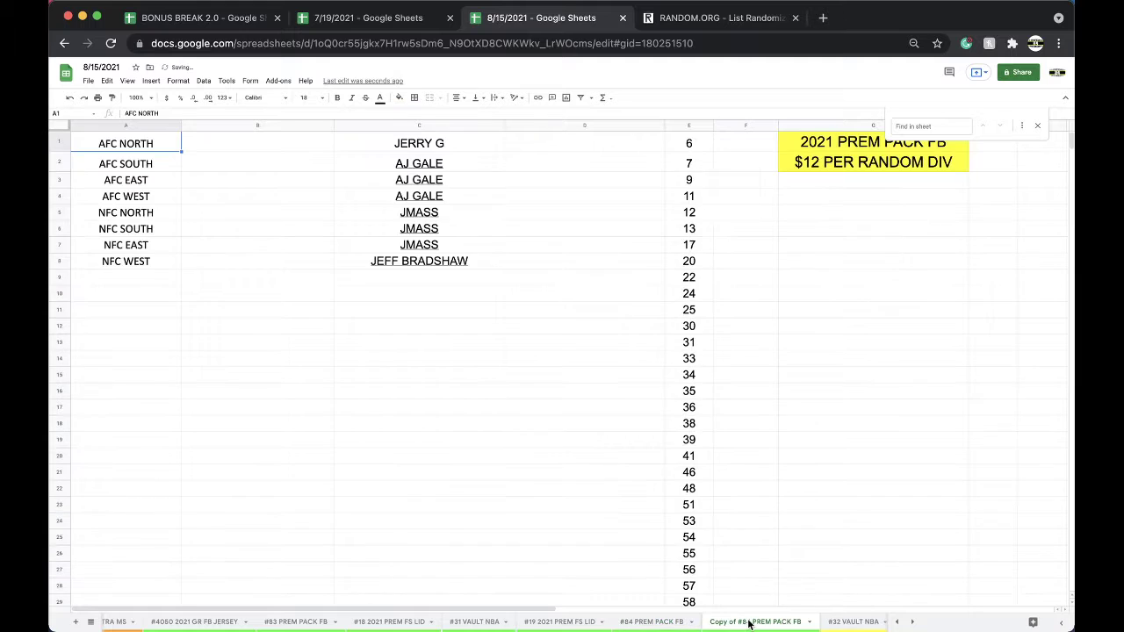
{"action": "double_click", "coordinate": [738, 624]}
{"action": "left_click", "coordinate": [738, 623]}
{"action": "key", "text": "BackSpace"}
{"action": "key", "text": "BackSpace"}
{"action": "key", "text": "BackSpace"}
{"action": "key", "text": "BackSpace"}
{"action": "key", "text": "BackSpace"}
{"action": "key", "text": "BackSpace"}
{"action": "key", "text": "BackSpace"}
{"action": "key", "text": "BackSpace"}
{"action": "key", "text": "Right"}
{"action": "key", "text": "Delete"}
{"action": "key", "text": "Delete"}
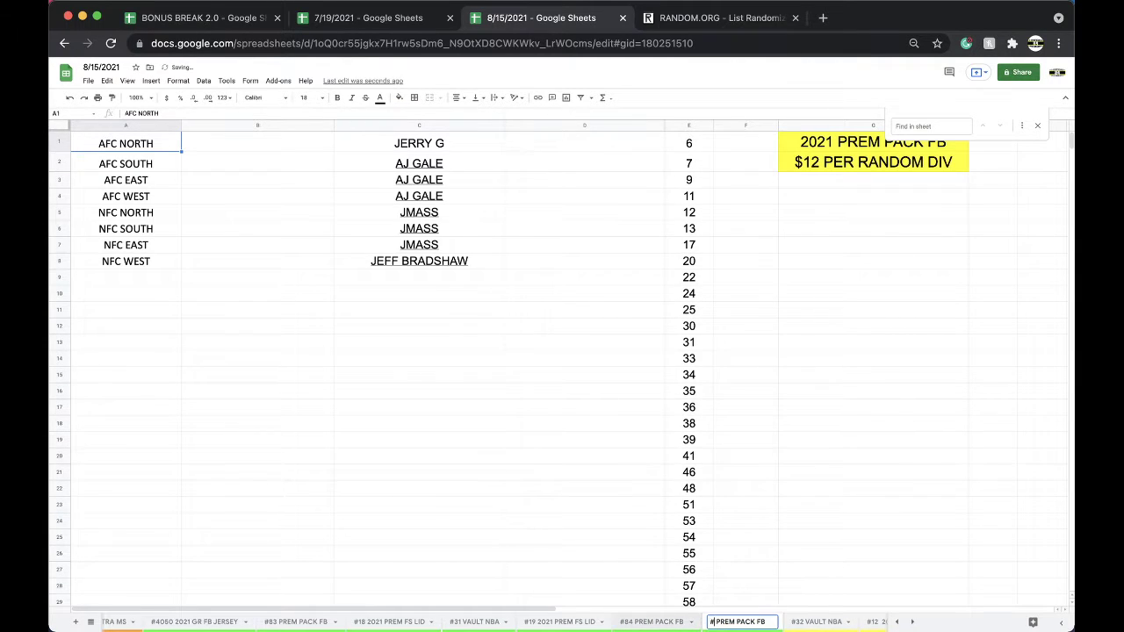
{"action": "type", "text": "85"}
{"action": "left_click", "coordinate": [654, 587]}
Delete the row with the green 117 cell from the #85 PREM PACK FB sheet.
{"action": "right_click", "coordinate": [730, 621]}
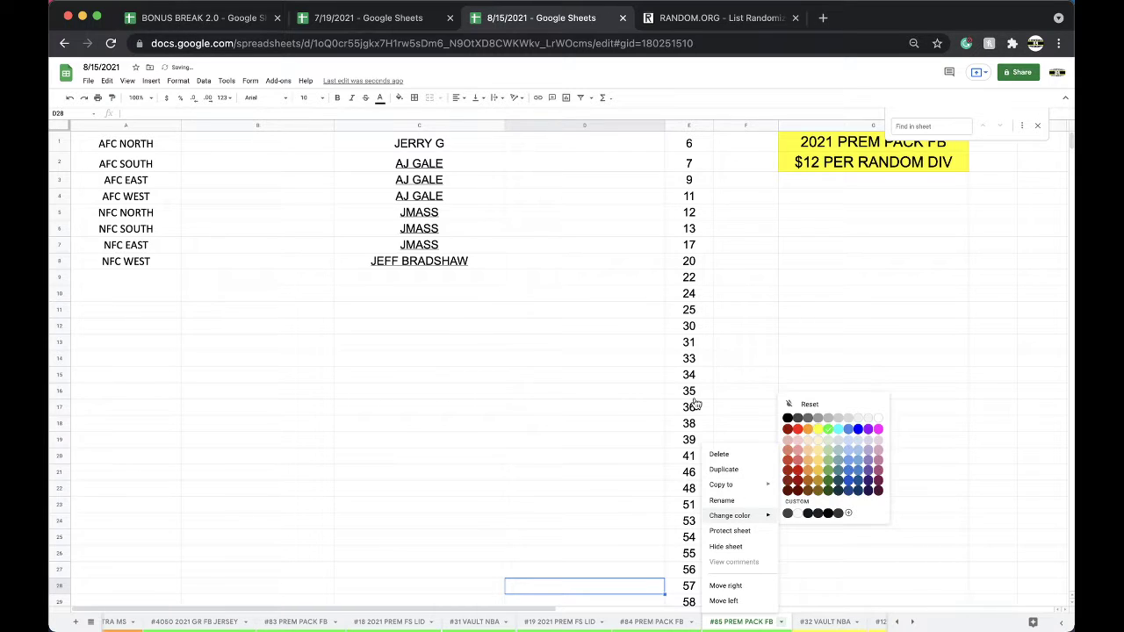
{"action": "scroll", "coordinate": [693, 401], "scroll_direction": "down", "scroll_amount": 7}
{"action": "scroll", "coordinate": [694, 402], "scroll_direction": "down", "scroll_amount": 8}
{"action": "right_click", "coordinate": [696, 369]}
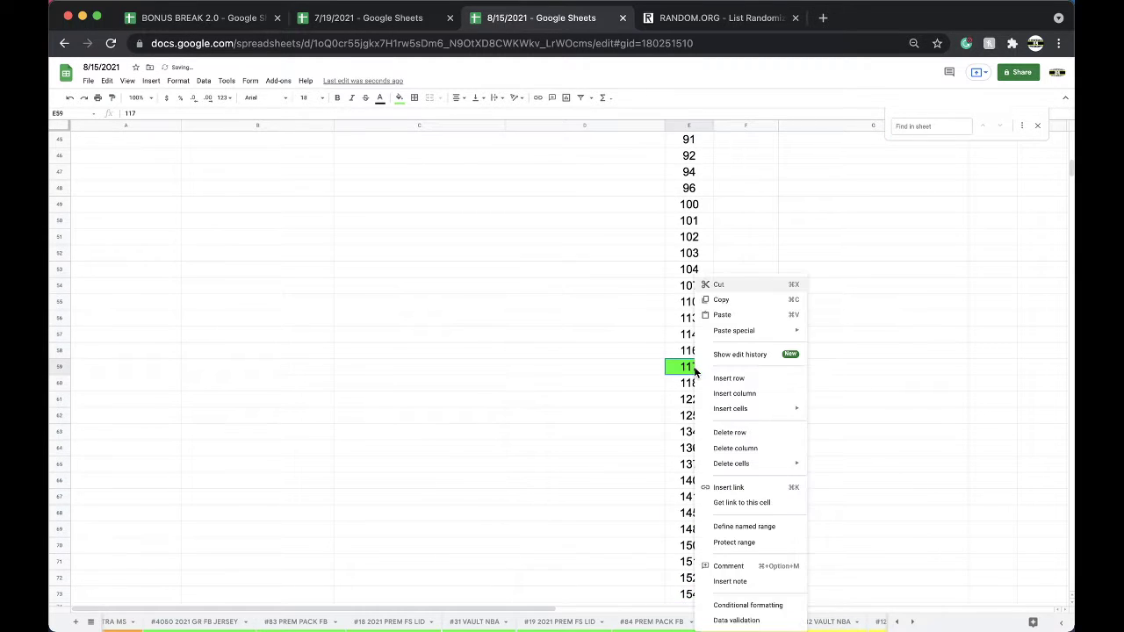
{"action": "left_click", "coordinate": [727, 432]}
{"action": "scroll", "coordinate": [690, 459], "scroll_direction": "up", "scroll_amount": 15}
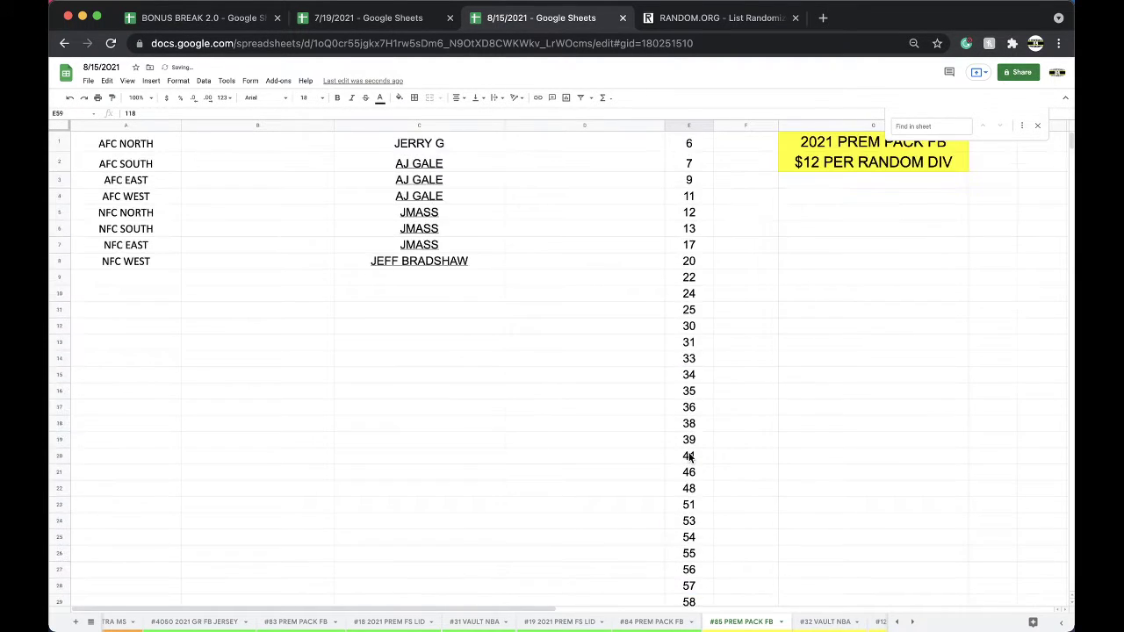
Clear the participant names from column C and move the #85 PREM PACK FB sheet directly after #12 2021 PREM FB MINI.
{"action": "left_click", "coordinate": [434, 127]}
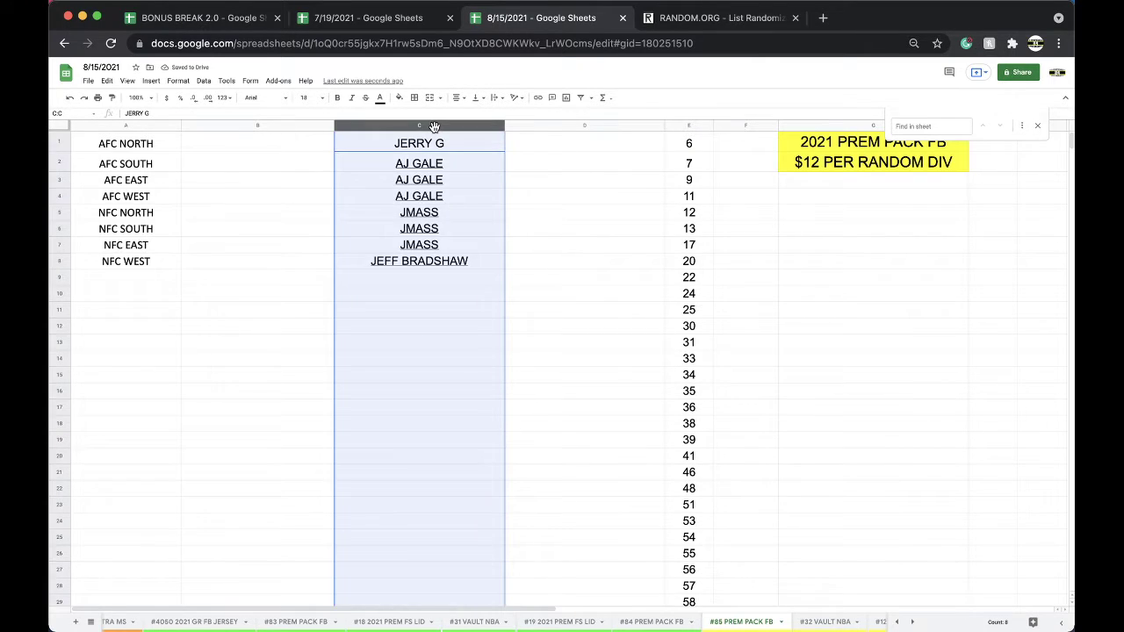
{"action": "key", "text": "Delete"}
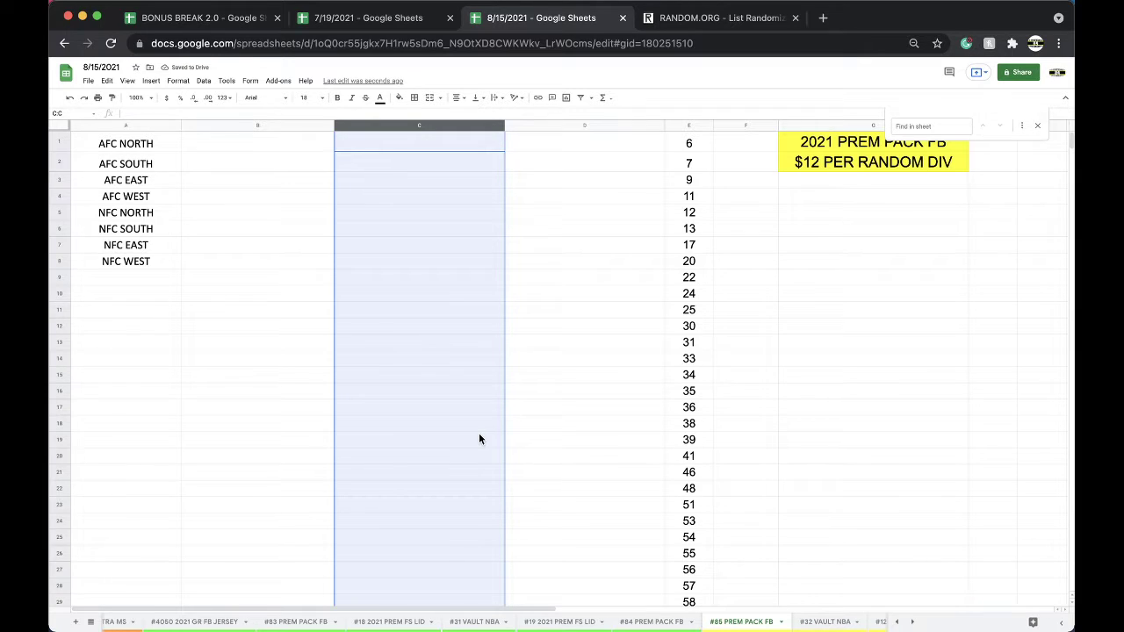
{"action": "scroll", "coordinate": [571, 621], "scroll_direction": "right", "scroll_amount": 5}
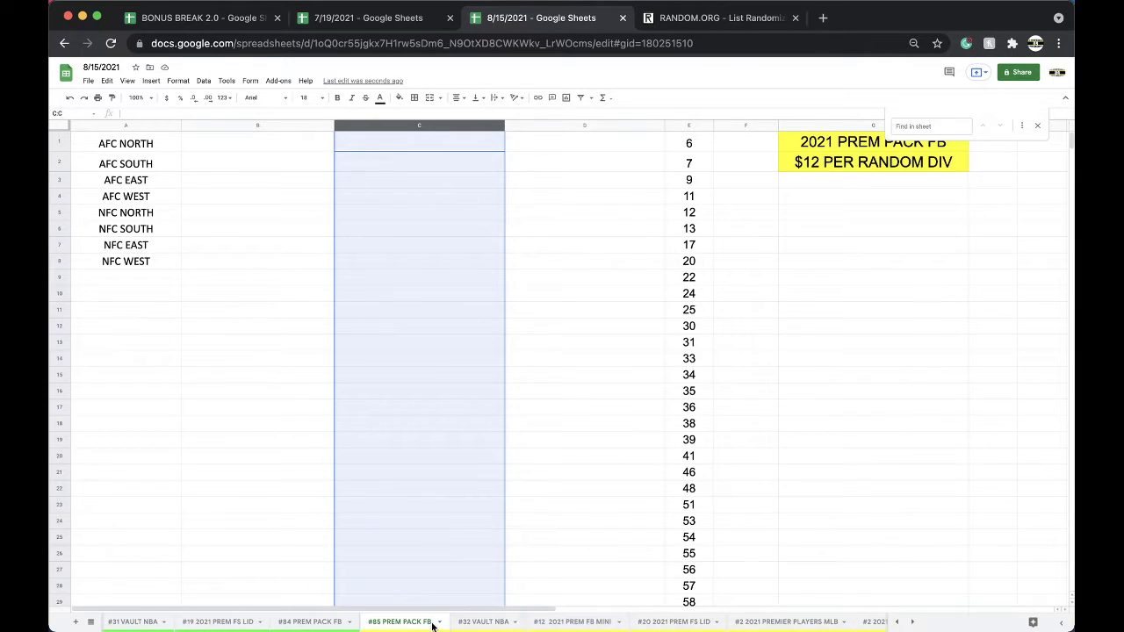
{"action": "left_click_drag", "start_coordinate": [432, 626], "coordinate": [623, 625]}
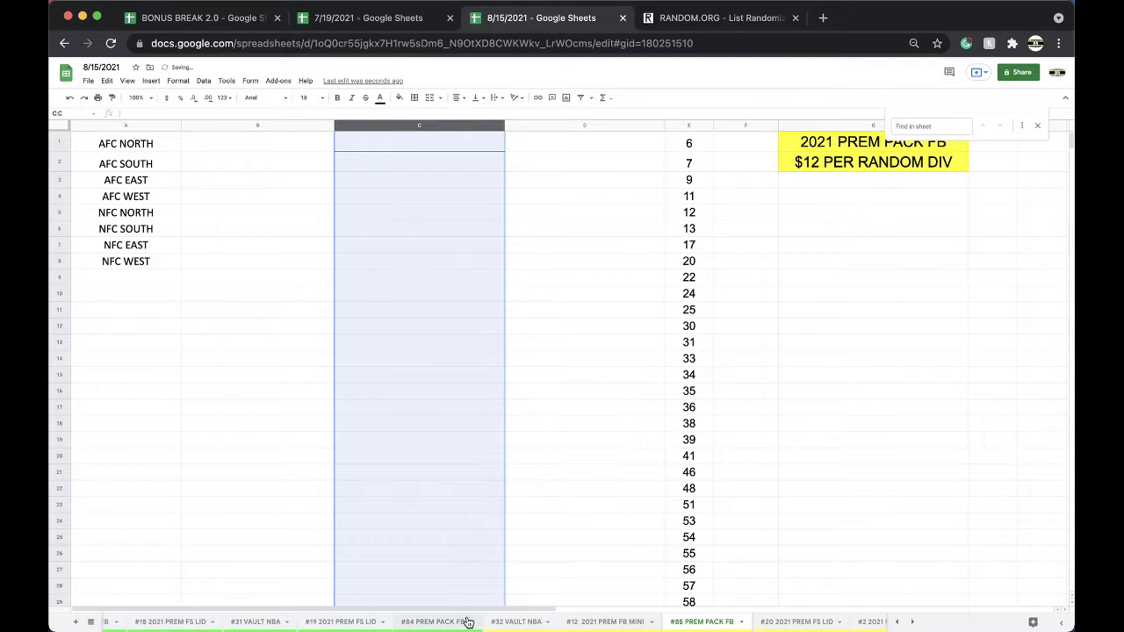
Return to the #84 PREM PACK FB sheet and copy the participant names in C1:C8.
{"action": "left_click", "coordinate": [468, 622]}
{"action": "scroll", "coordinate": [466, 466], "scroll_direction": "down", "scroll_amount": 3}
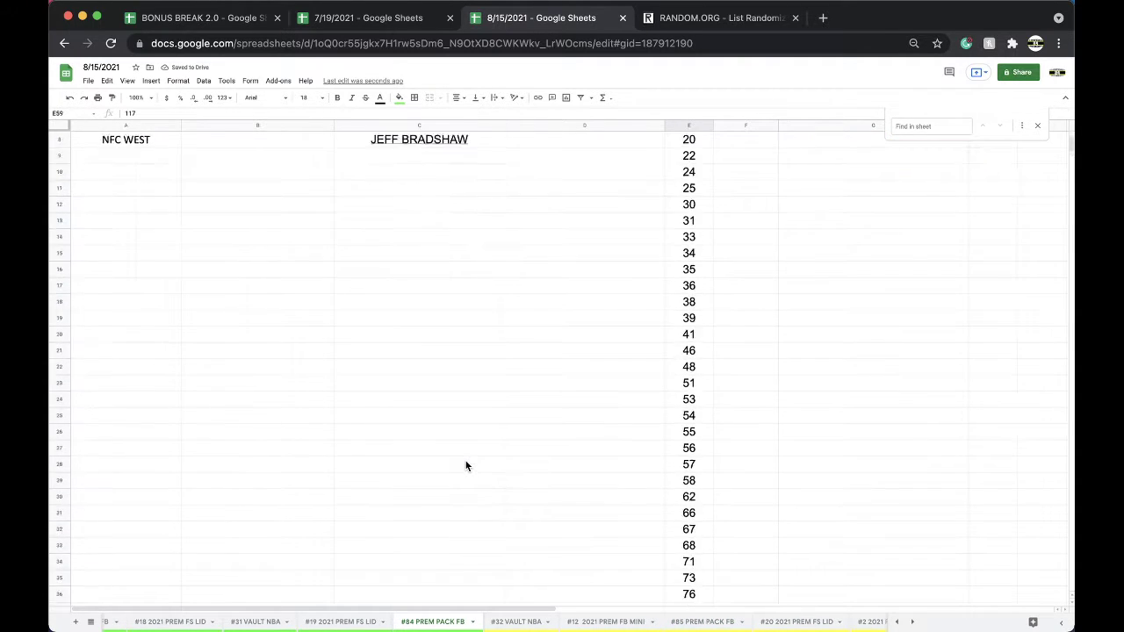
{"action": "scroll", "coordinate": [467, 466], "scroll_direction": "down", "scroll_amount": 10}
{"action": "scroll", "coordinate": [466, 465], "scroll_direction": "up", "scroll_amount": 12}
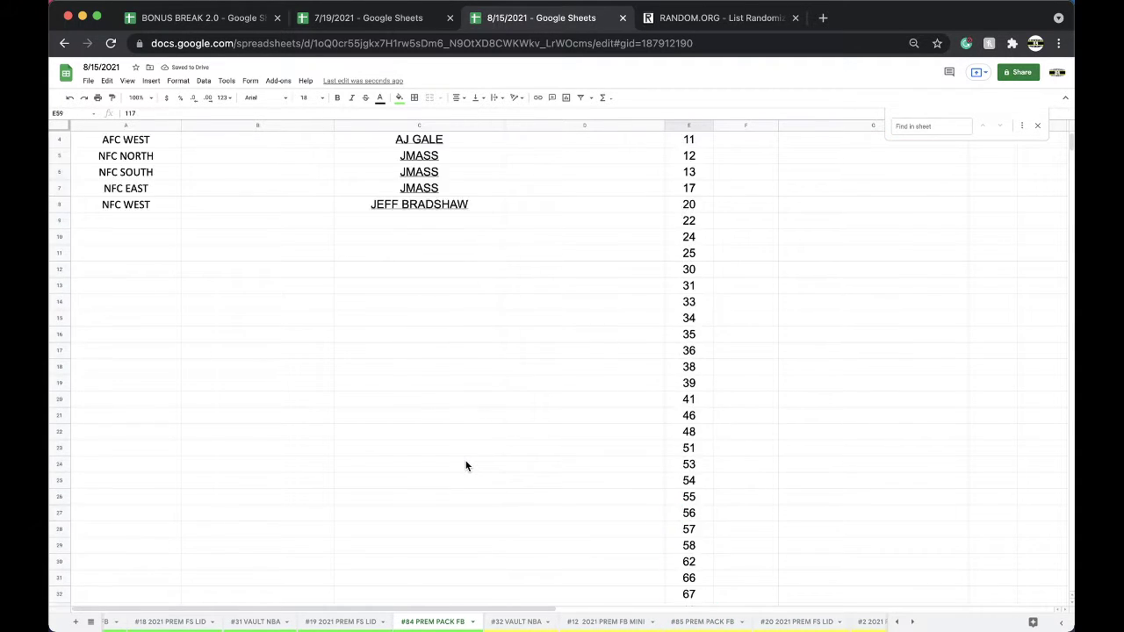
{"action": "scroll", "coordinate": [466, 465], "scroll_direction": "up", "scroll_amount": 1}
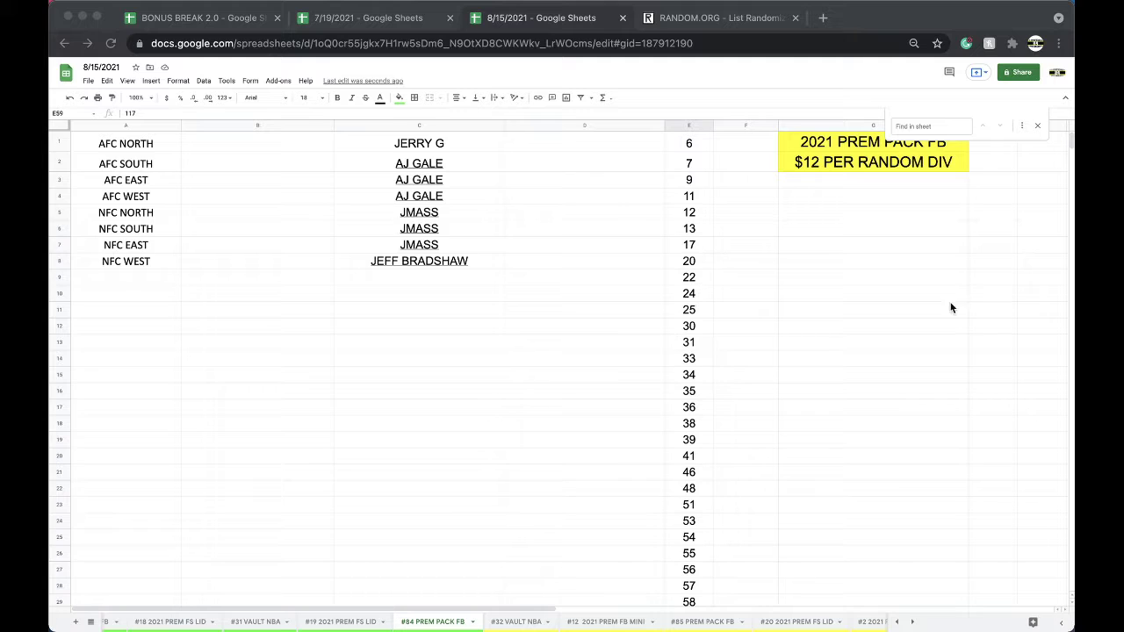
{"action": "key", "text": "super+Tab"}
{"action": "left_click_drag", "start_coordinate": [453, 144], "coordinate": [450, 262]}
{"action": "key", "text": "super+c"}
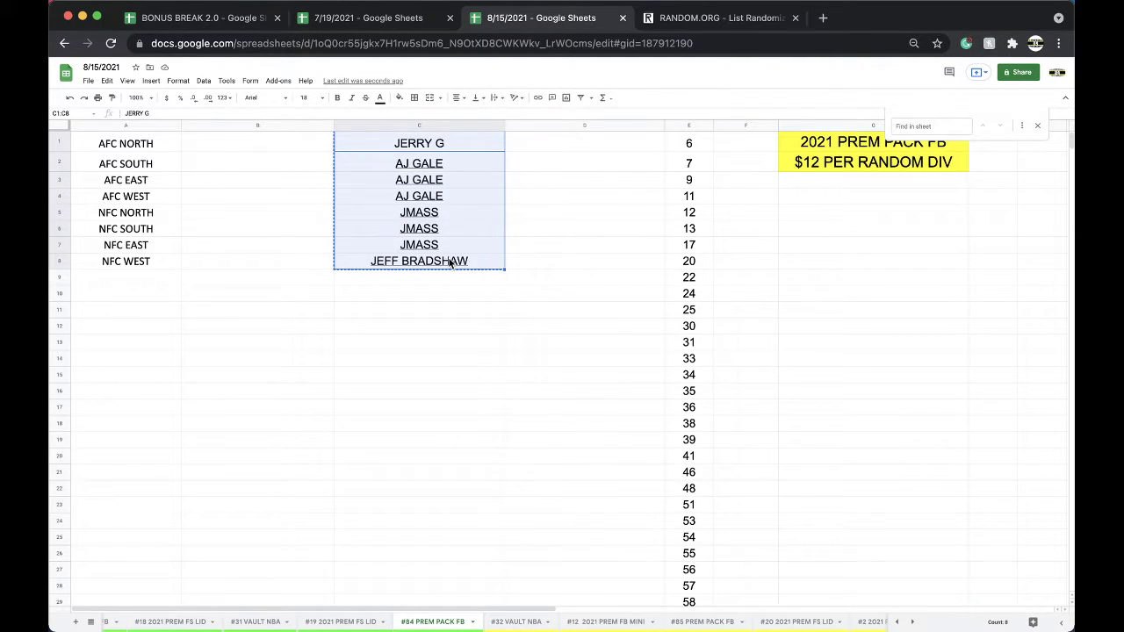
Load a blank RANDOM.ORG List Randomizer form and paste the copied participant names as its list items.
{"action": "left_click", "coordinate": [660, 17]}
{"action": "left_click", "coordinate": [659, 36]}
{"action": "key", "text": "Return"}
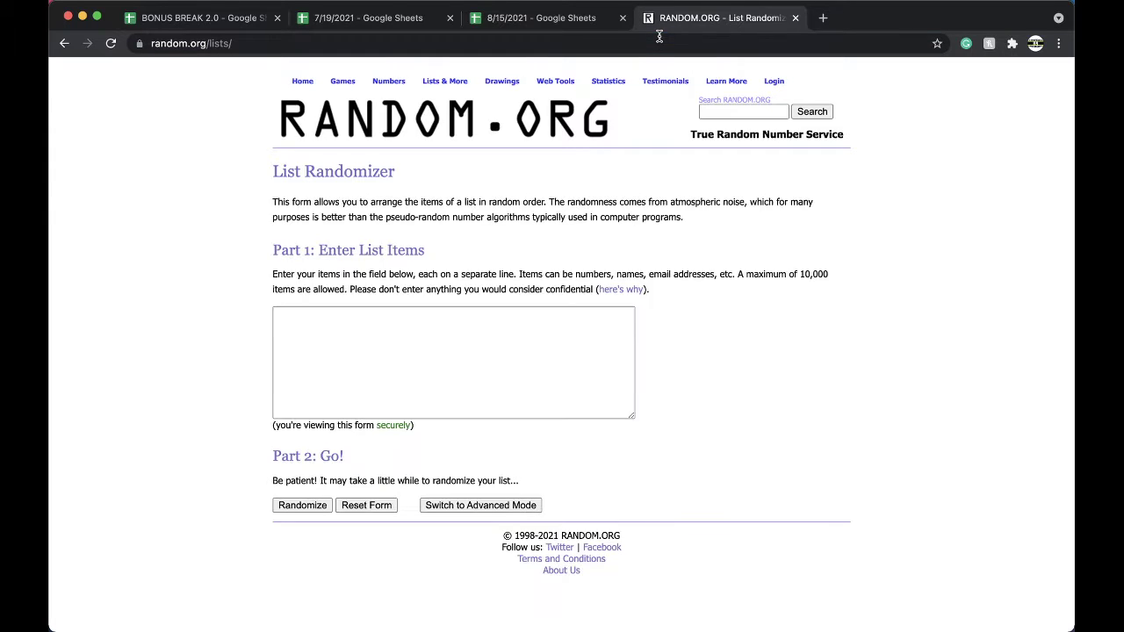
{"action": "left_click", "coordinate": [364, 379]}
{"action": "key", "text": "super+v"}
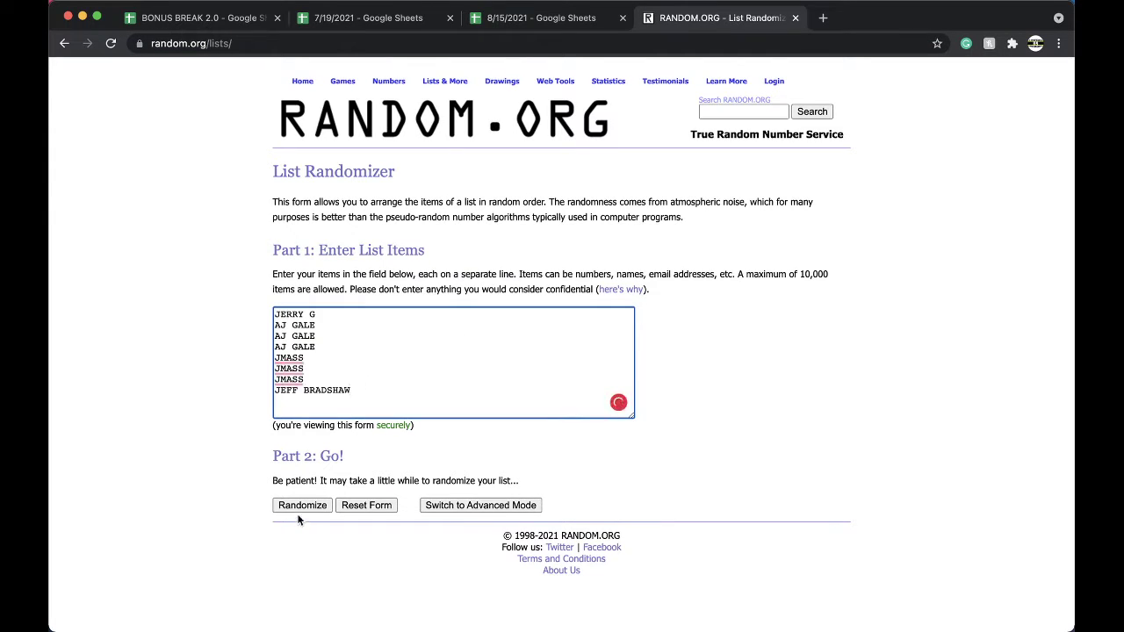
Randomize the participant name list five times.
{"action": "left_click", "coordinate": [302, 506]}
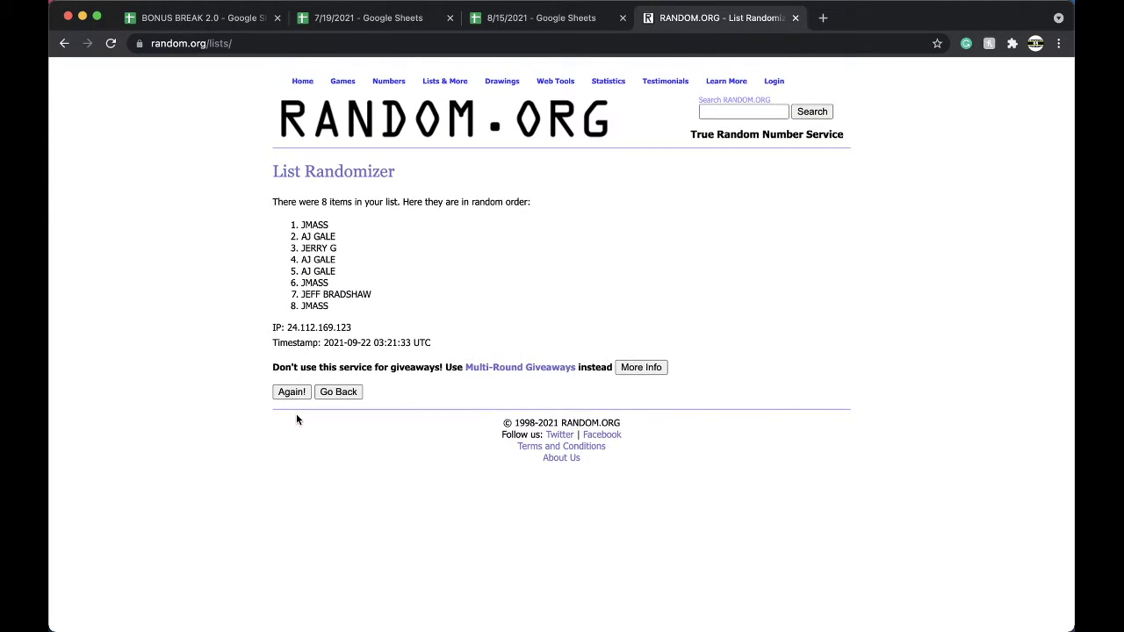
{"action": "left_click", "coordinate": [290, 393]}
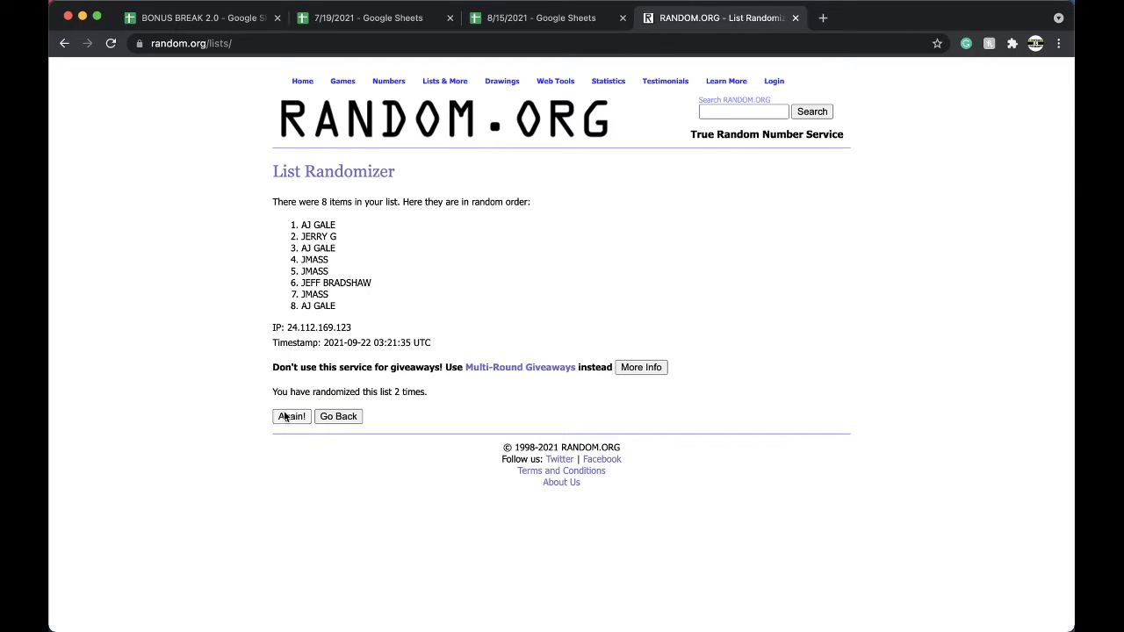
{"action": "left_click", "coordinate": [288, 416]}
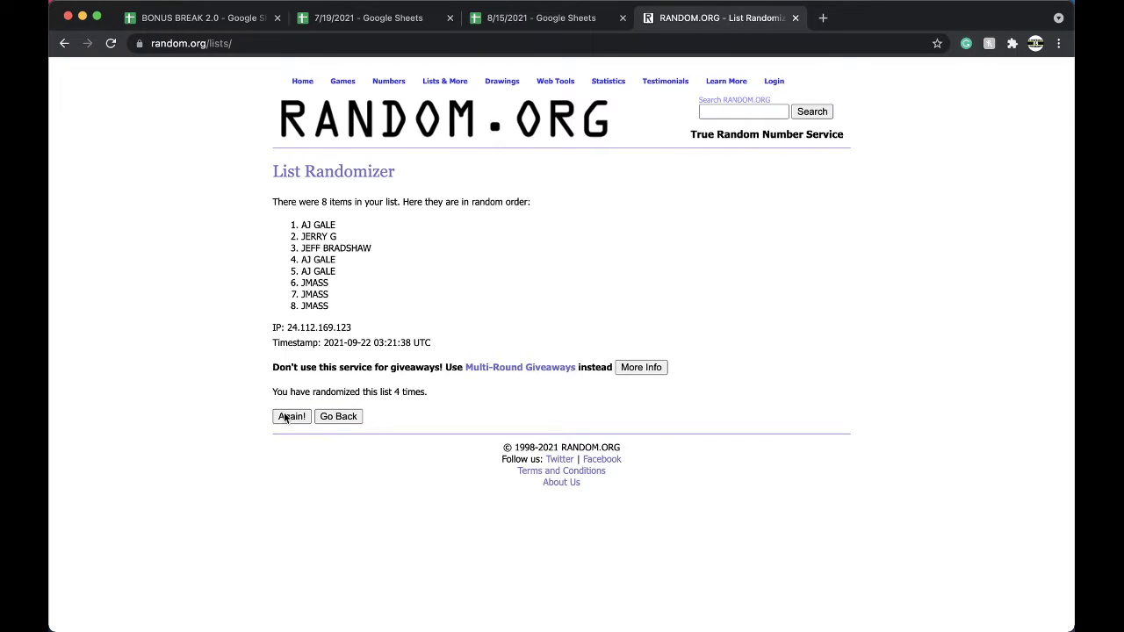
{"action": "left_click", "coordinate": [287, 416]}
Copy the randomized names and paste them into column B of the #84 PREM PACK FB sheet, starting at B1.
{"action": "left_click_drag", "start_coordinate": [300, 225], "coordinate": [356, 308]}
{"action": "left_click", "coordinate": [562, 17]}
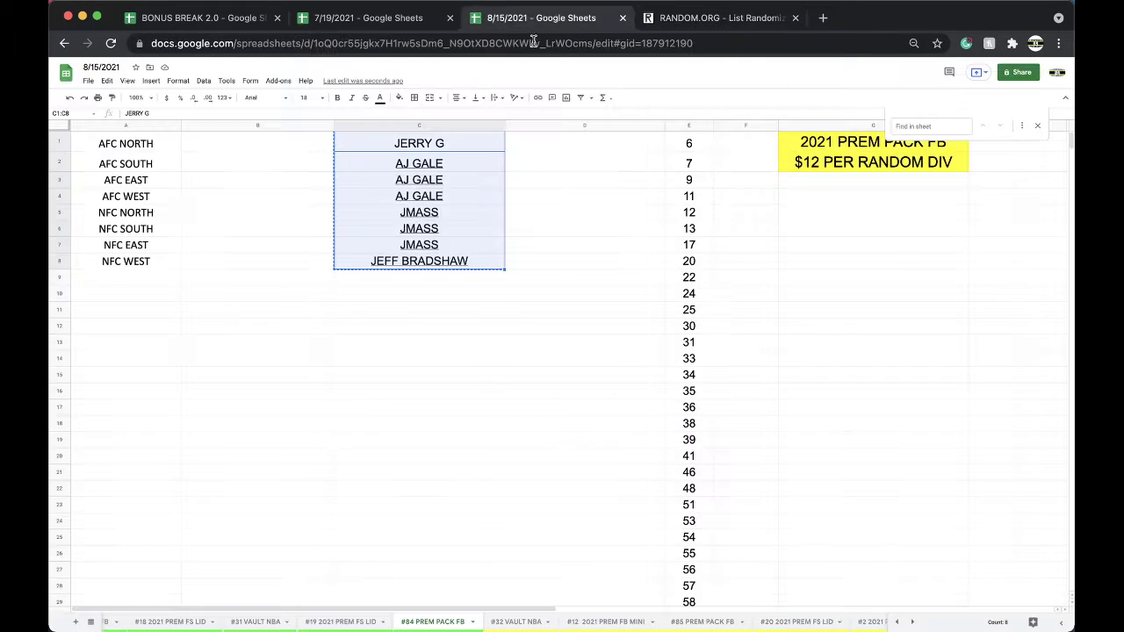
{"action": "left_click", "coordinate": [278, 145]}
{"action": "key", "text": "super+v"}
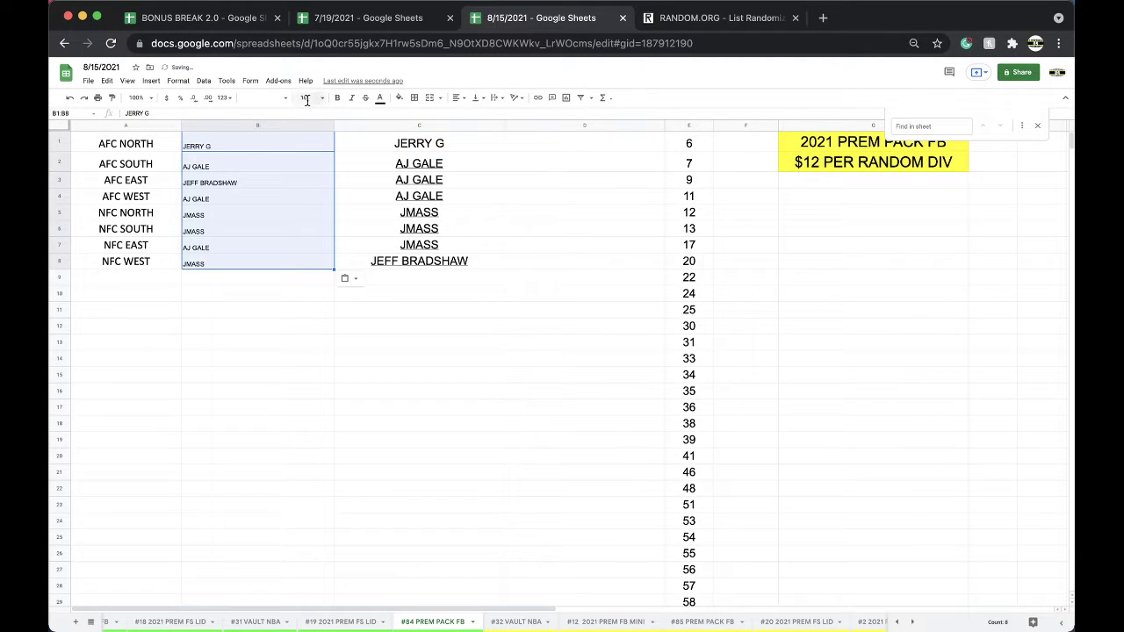
Set the font size of the pasted names in B1:B8 to 18.
{"action": "left_click", "coordinate": [308, 97]}
{"action": "left_click", "coordinate": [304, 240]}
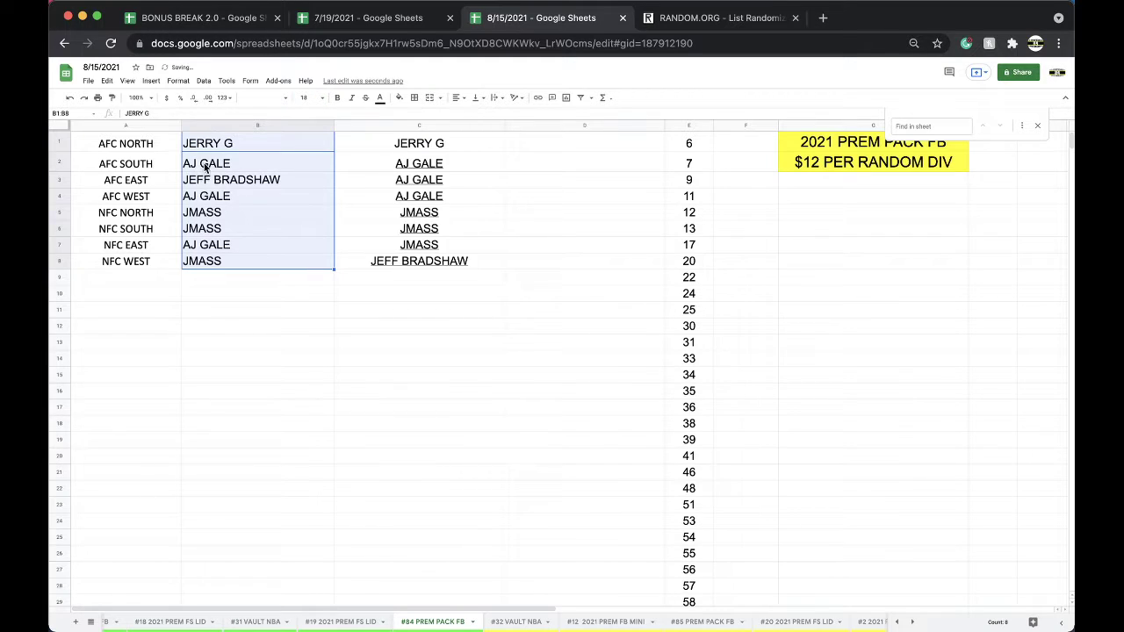
{"action": "key", "text": "Down"}
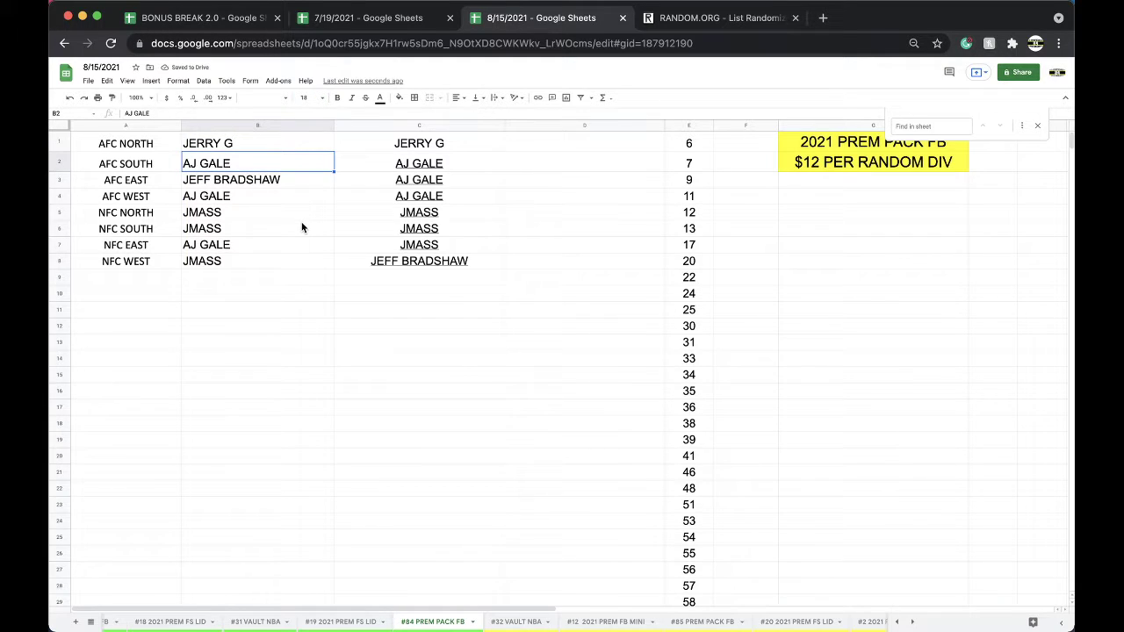